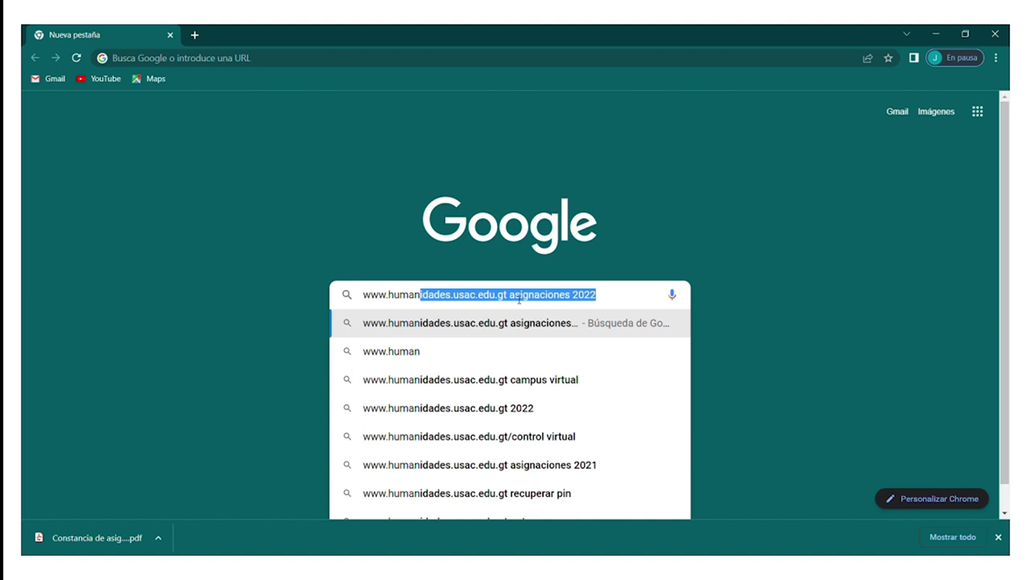
pyautogui.press('BackSpace')
pyautogui.write('ades.usac.edu.gt')
pyautogui.press('Return')
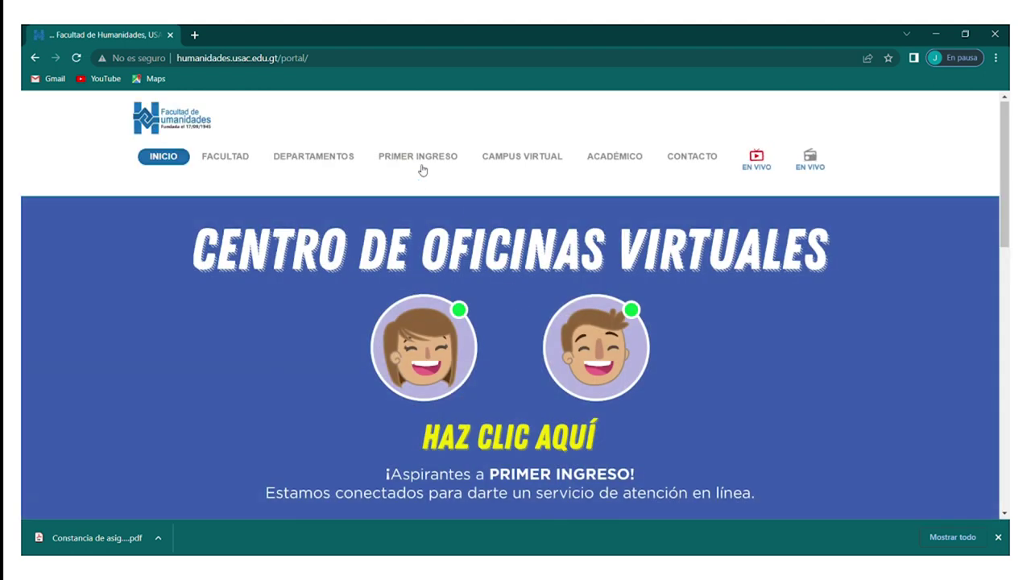
# Choose Asignación Prueba Específica under PRIMER INGRESO > Sede Central
pyautogui.moveTo(421, 165)
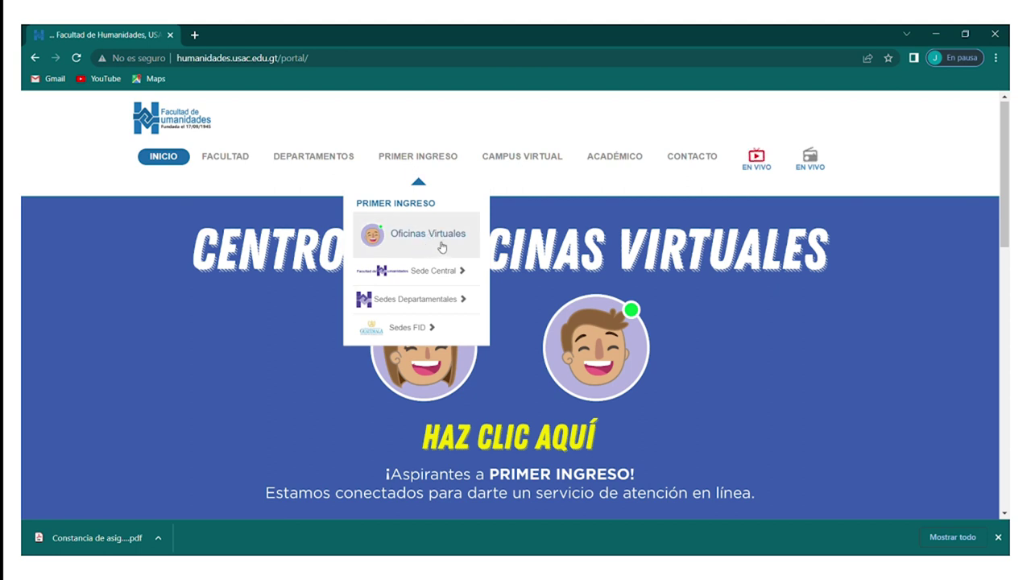
pyautogui.moveTo(443, 265)
pyautogui.moveTo(451, 301)
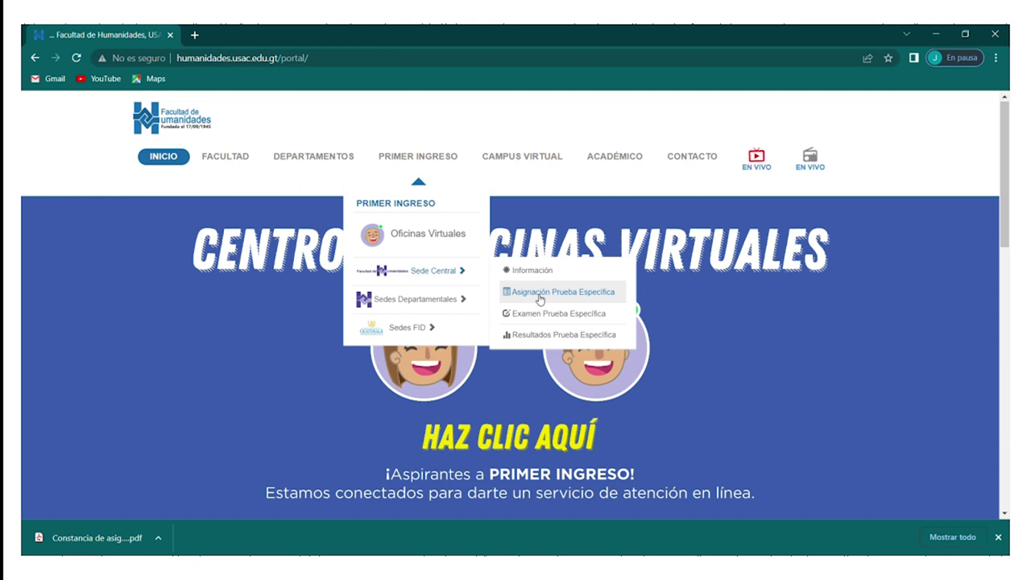
pyautogui.click(539, 300)
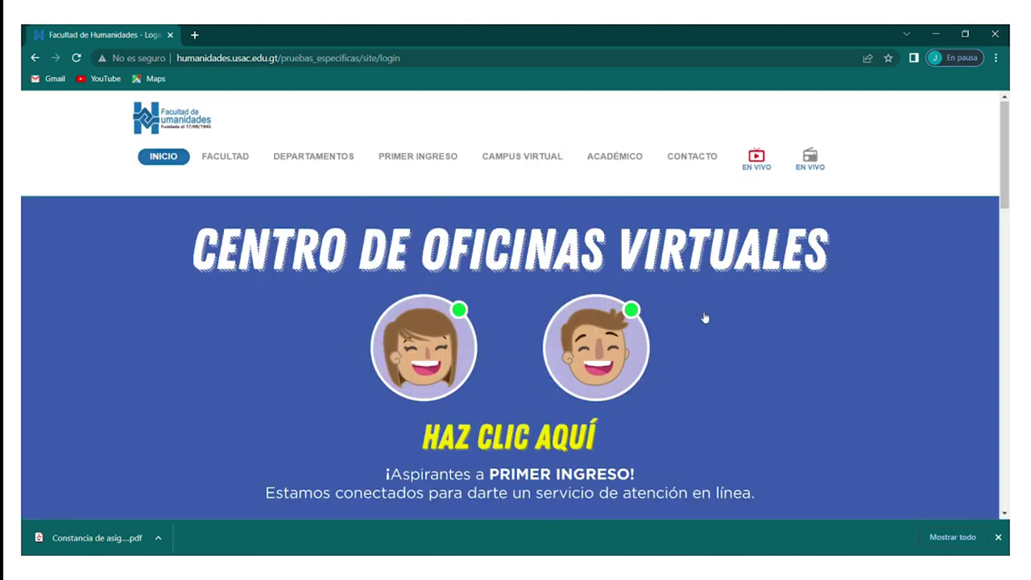
# Scroll down the Pruebas Específicas page toward the login form
pyautogui.scroll(-6, 704, 318)
pyautogui.scroll(-2, 702, 316)
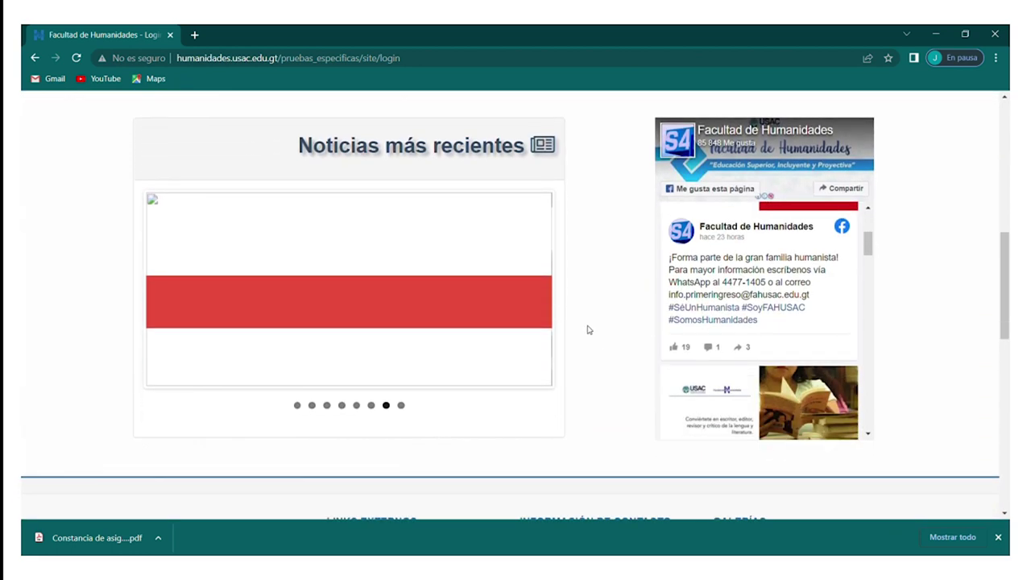
pyautogui.scroll(-10, 588, 329)
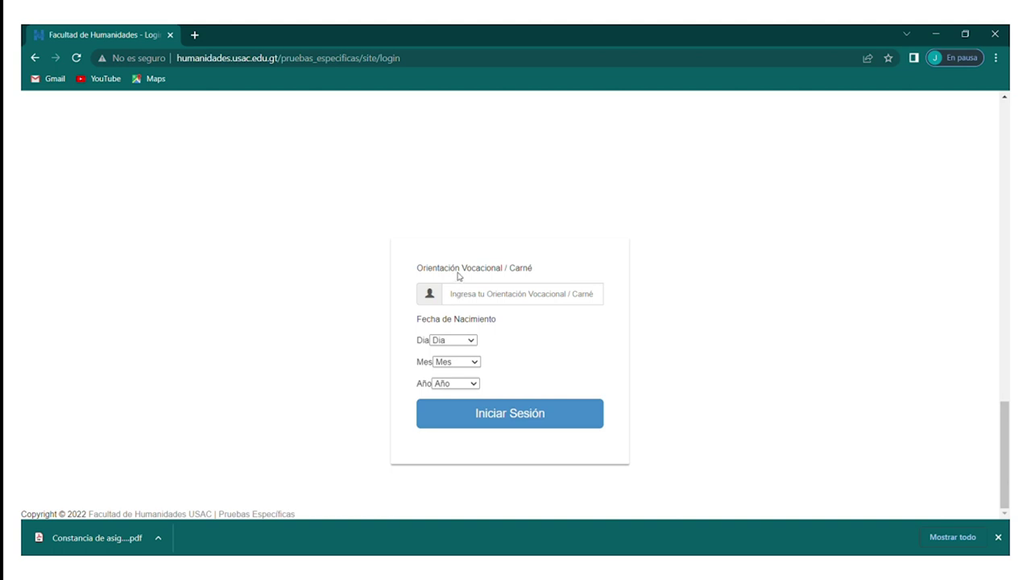
# Reload the login page and enter the student's carné number
pyautogui.click(77, 58)
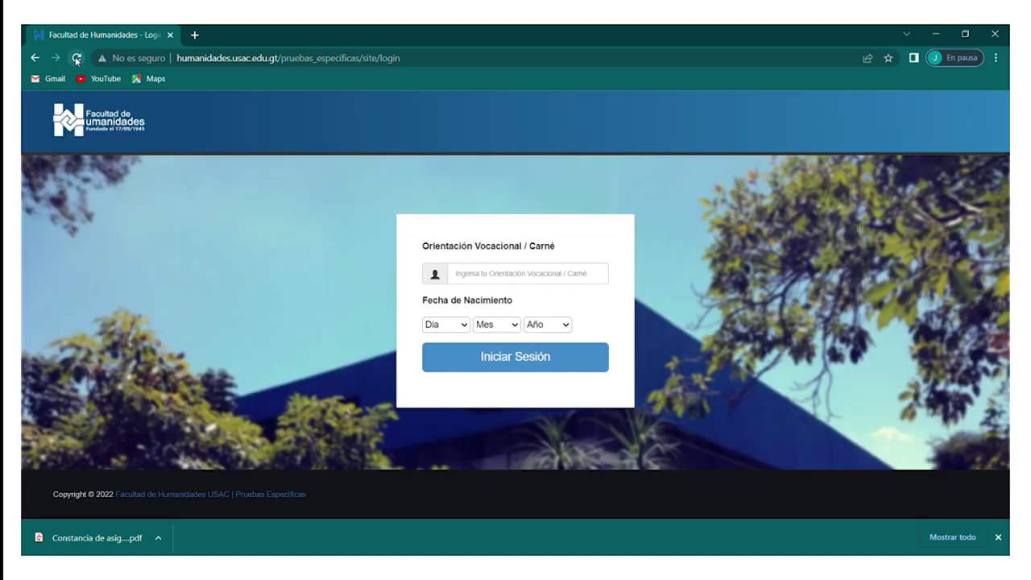
pyautogui.click(554, 272)
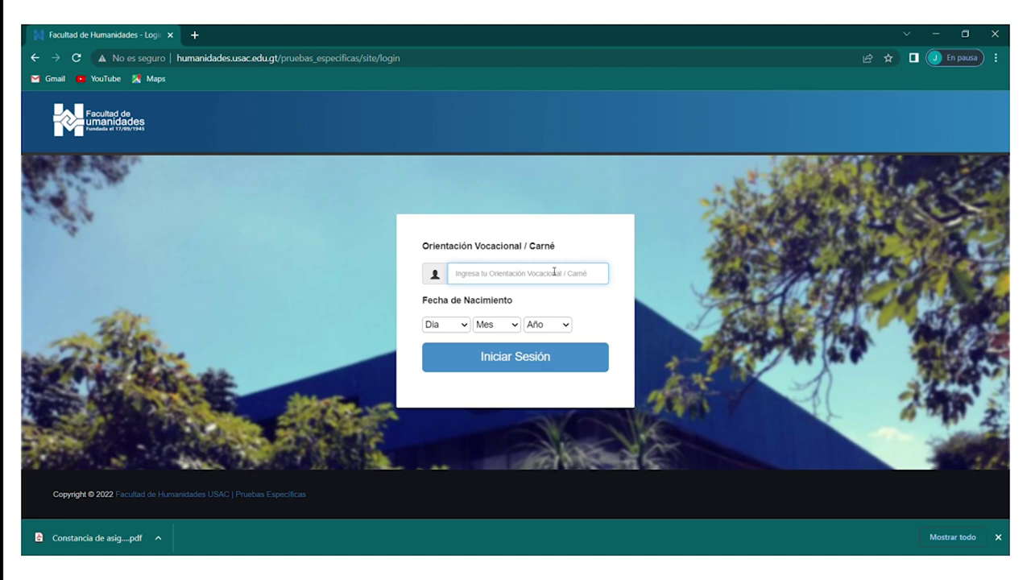
# Select the student's birth day, month and year, then sign in with Iniciar Sesión
pyautogui.click(438, 325)
pyautogui.write('31')
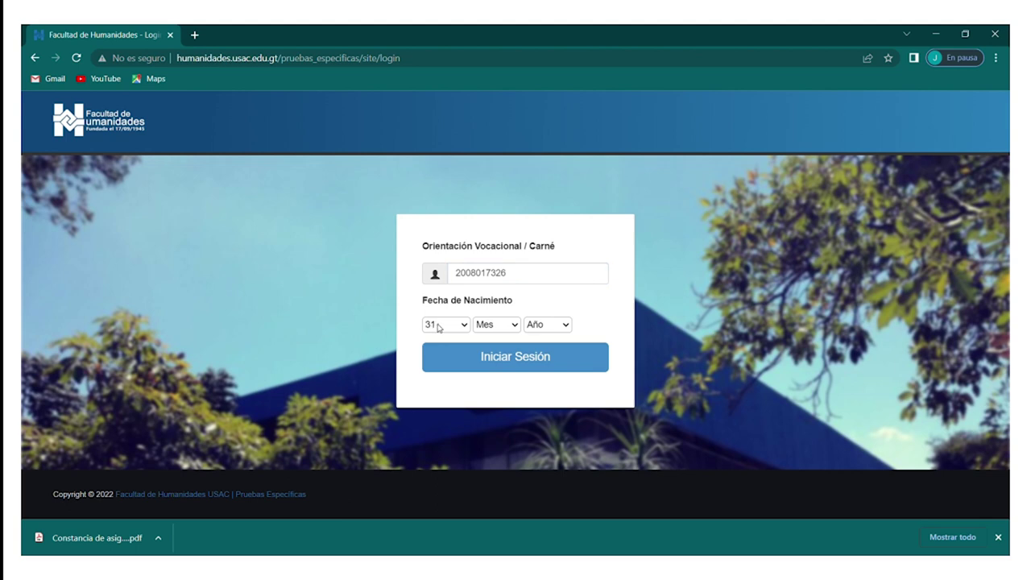
pyautogui.click(492, 327)
pyautogui.write('01')
pyautogui.click(525, 325)
pyautogui.write('1999')
pyautogui.write('1990')
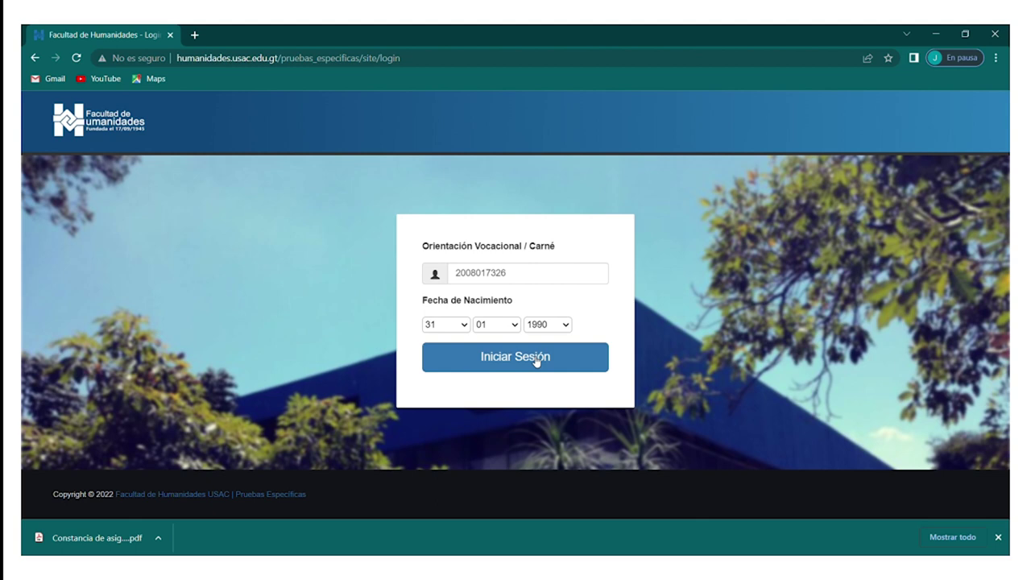
pyautogui.click(535, 361)
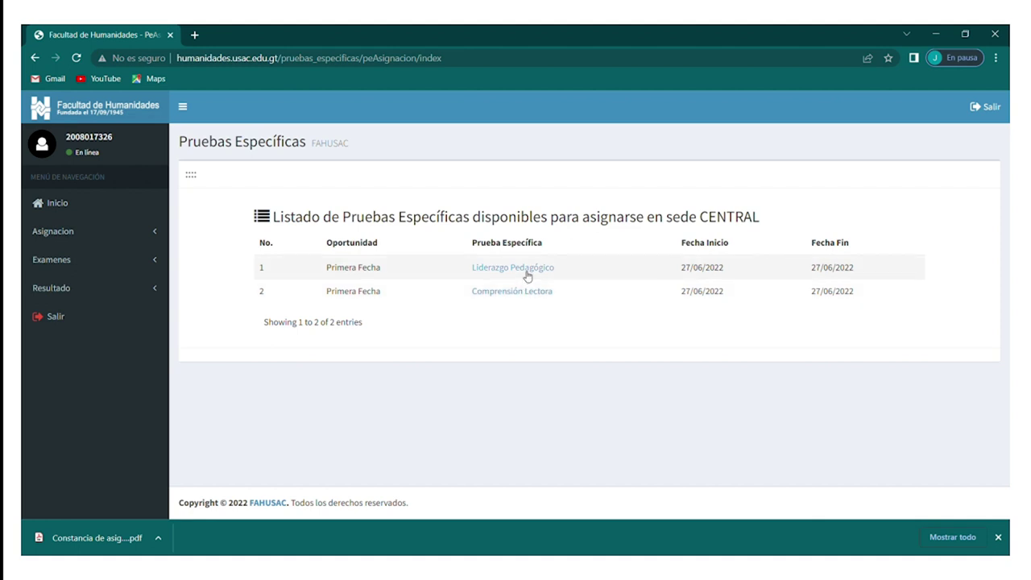
# Pick Liderazgo Pedagógico with sede 01 Guatemala Plan Sábado and the Profesorado en Pedagogía career
pyautogui.click(526, 271)
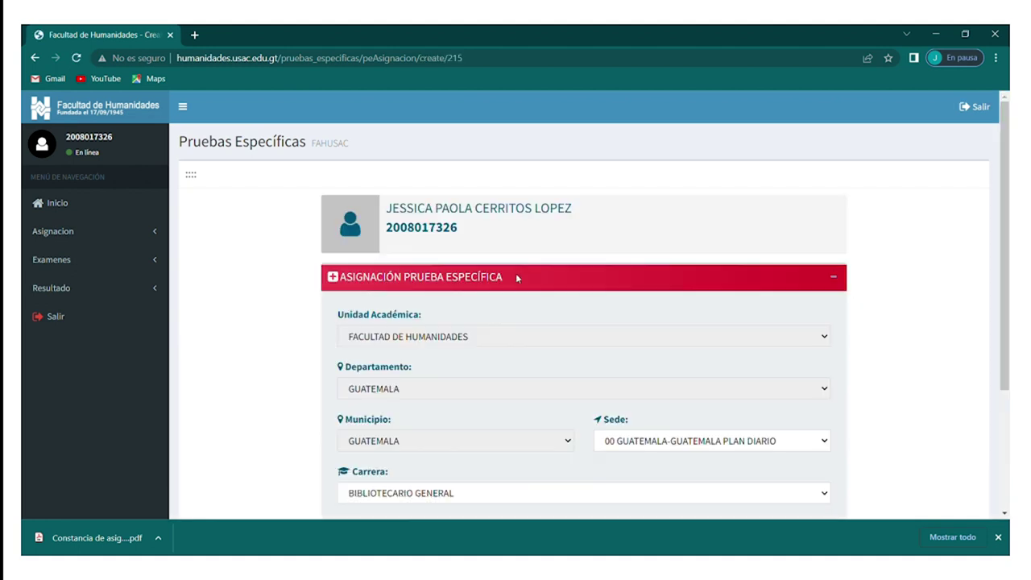
pyautogui.scroll(-1, 516, 276)
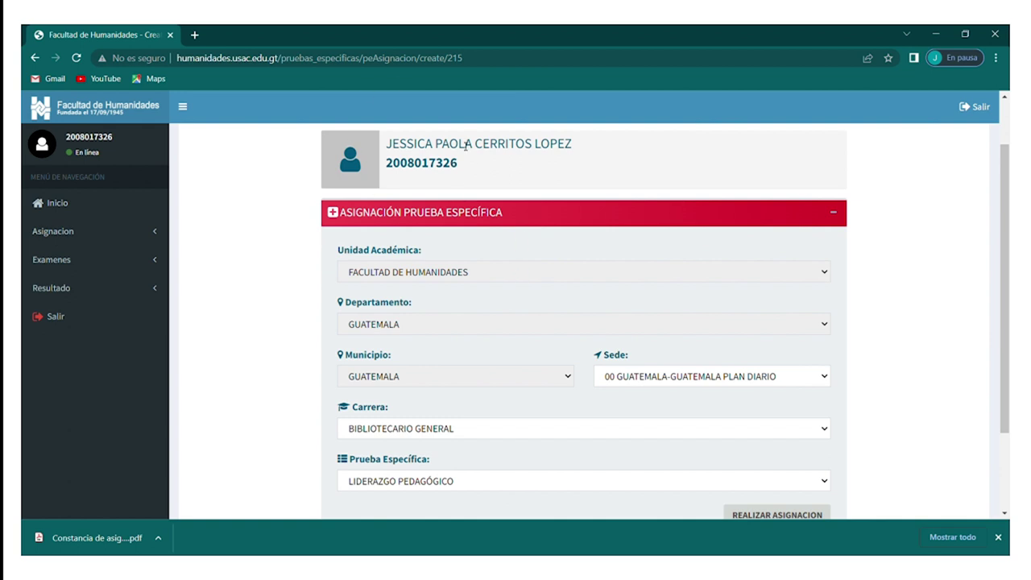
pyautogui.scroll(-1, 451, 185)
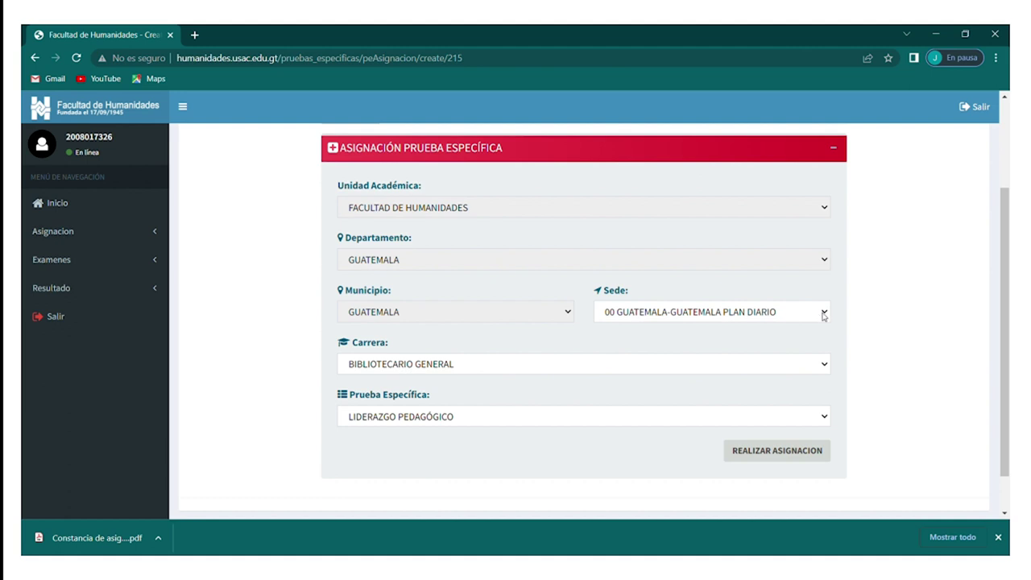
pyautogui.click(822, 313)
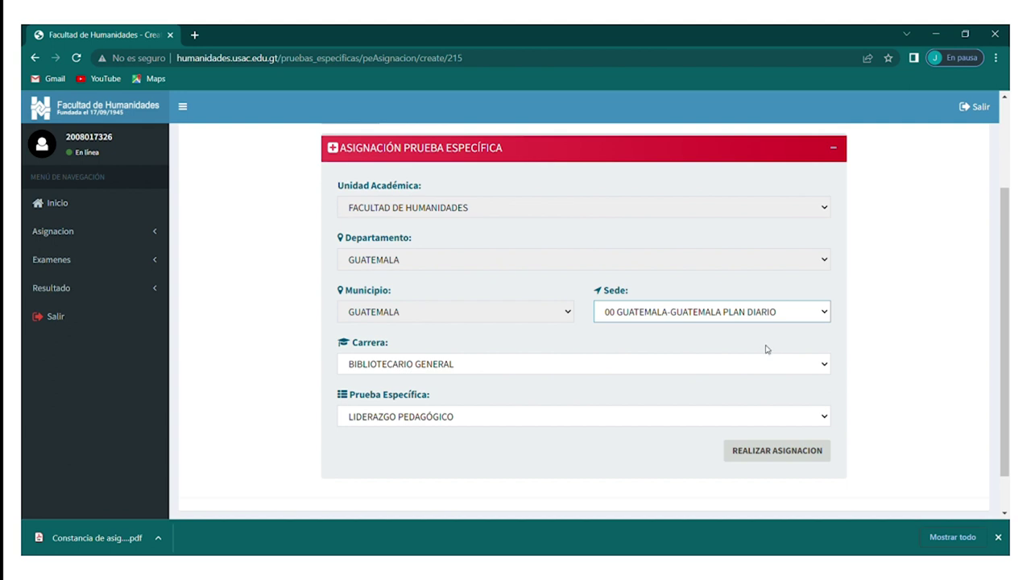
pyautogui.press('Down')
pyautogui.click(748, 366)
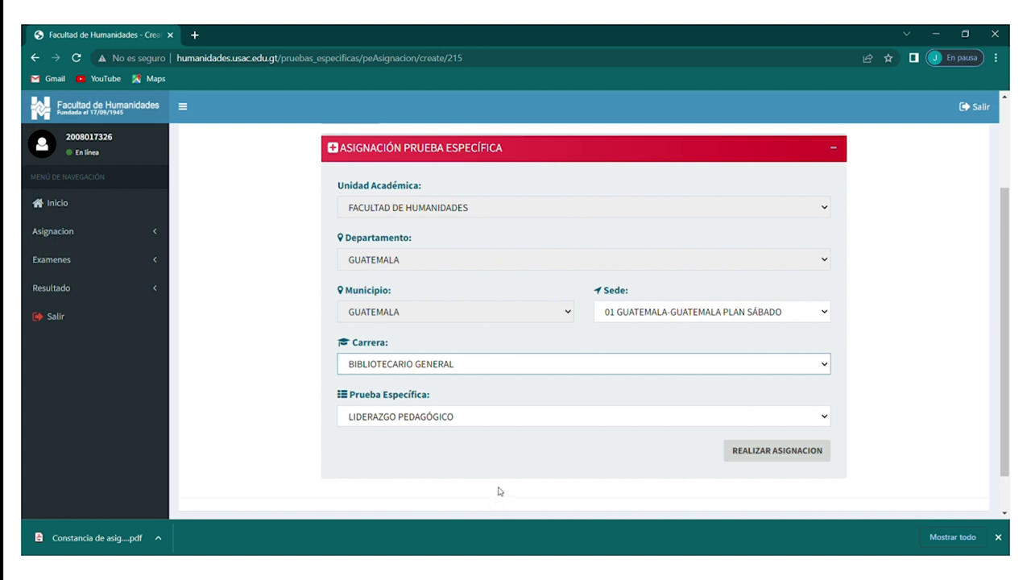
pyautogui.press('Down')
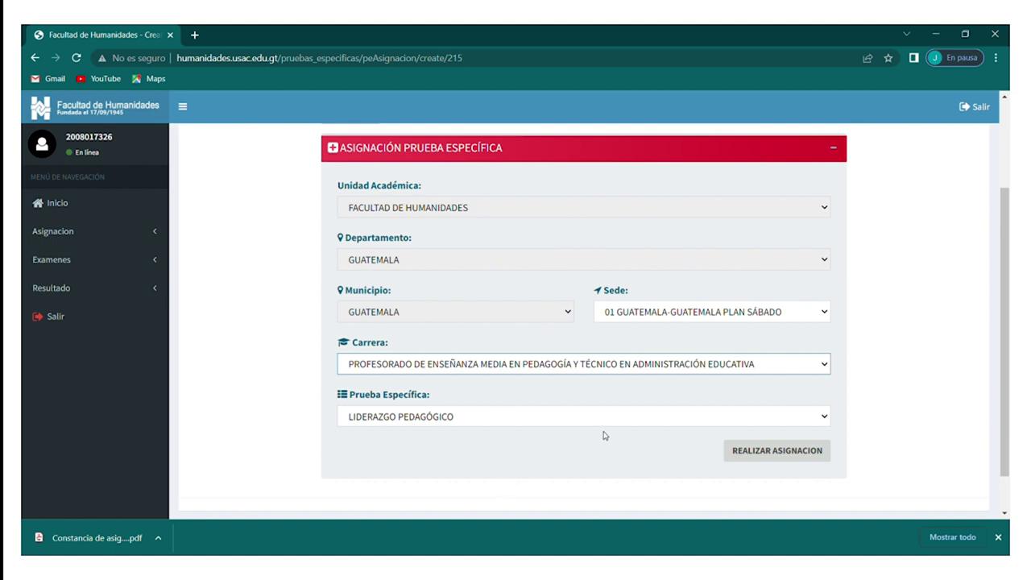
pyautogui.click(615, 417)
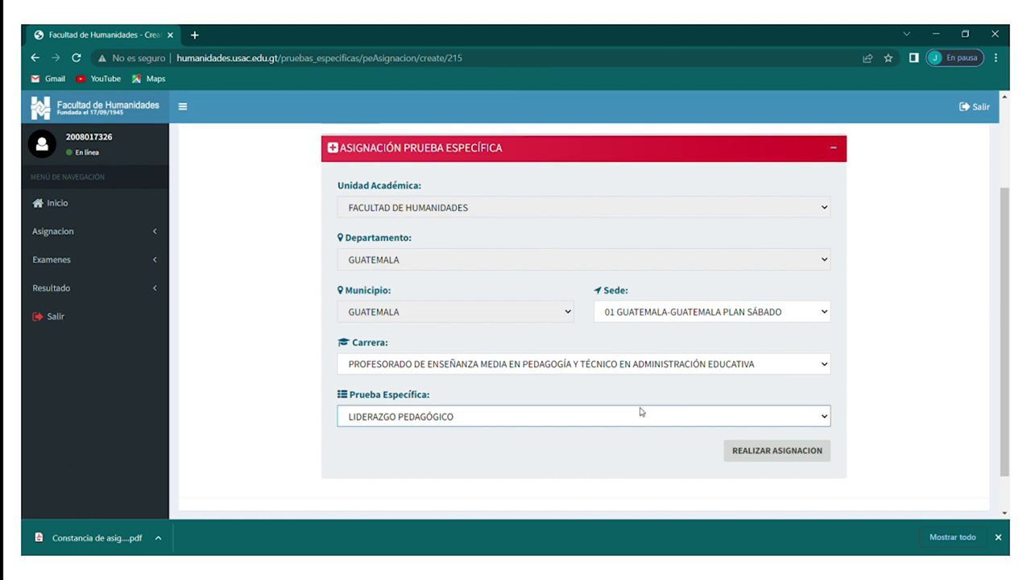
# Submit the Liderazgo Pedagógico assignment with REALIZAR ASIGNACION and view the assigned tests
pyautogui.click(755, 456)
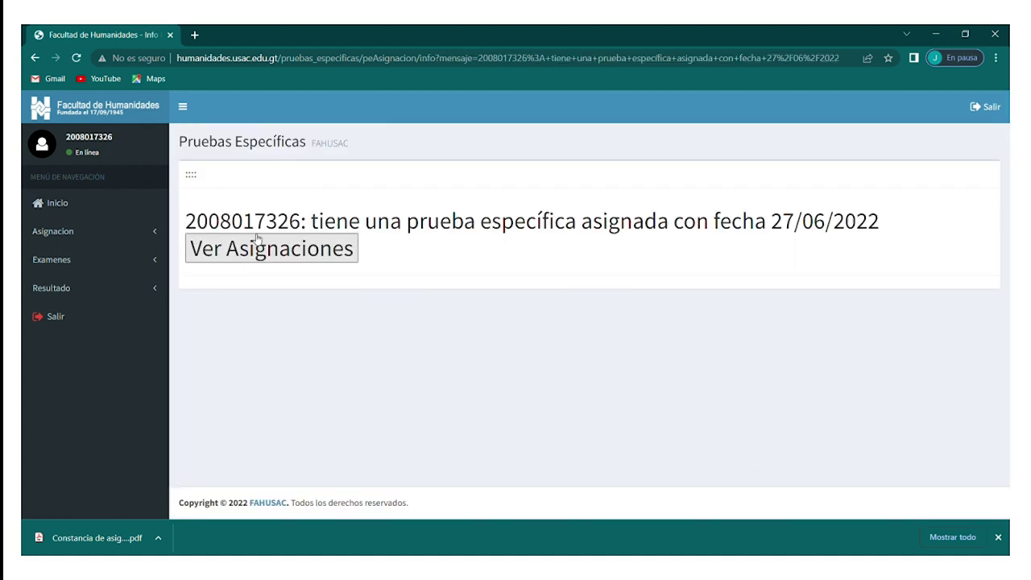
pyautogui.click(260, 250)
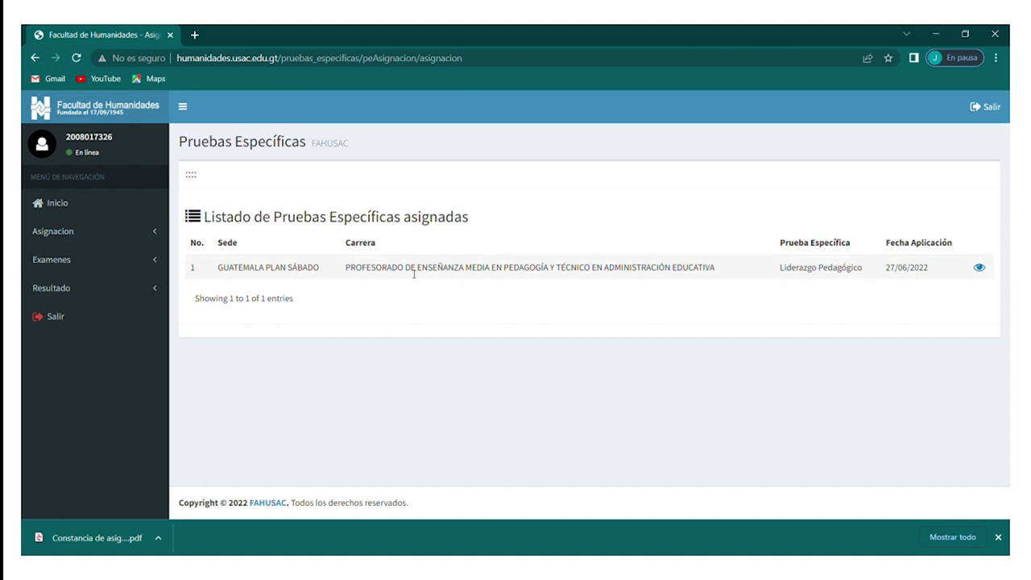
# View the assignment constancia PDF in a new tab, then return to the portal tab
pyautogui.click(980, 270)
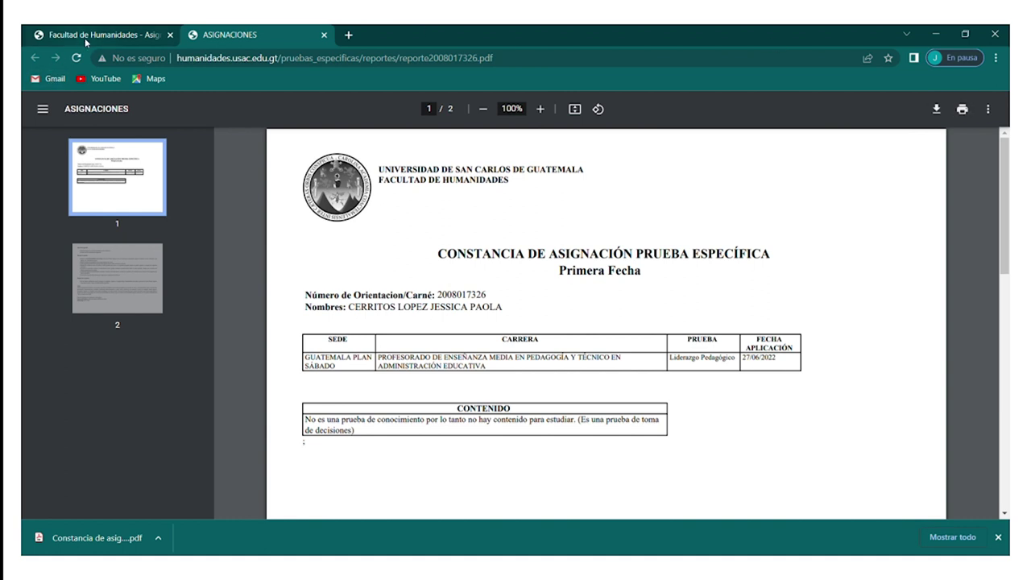
pyautogui.click(89, 36)
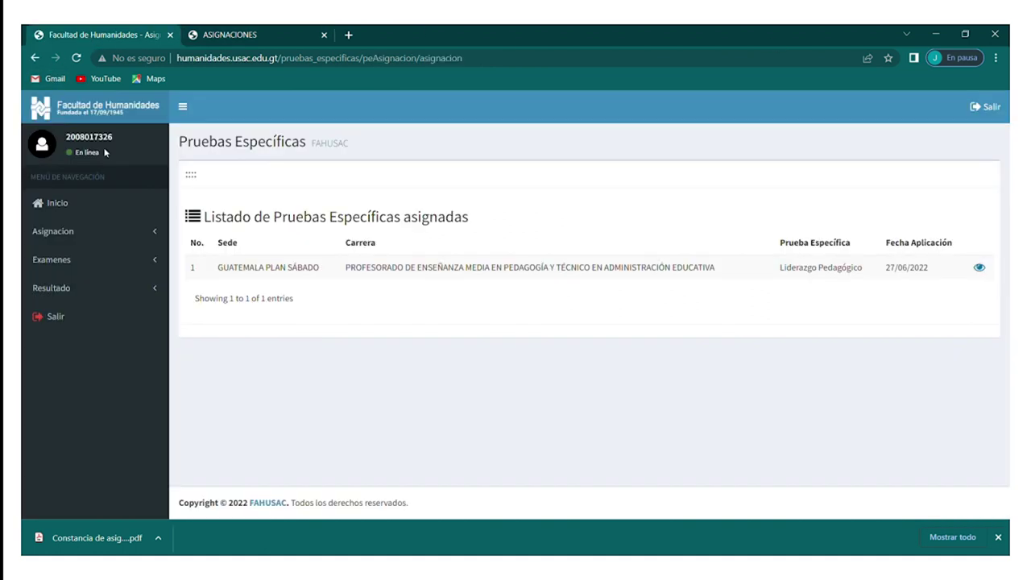
pyautogui.click(100, 259)
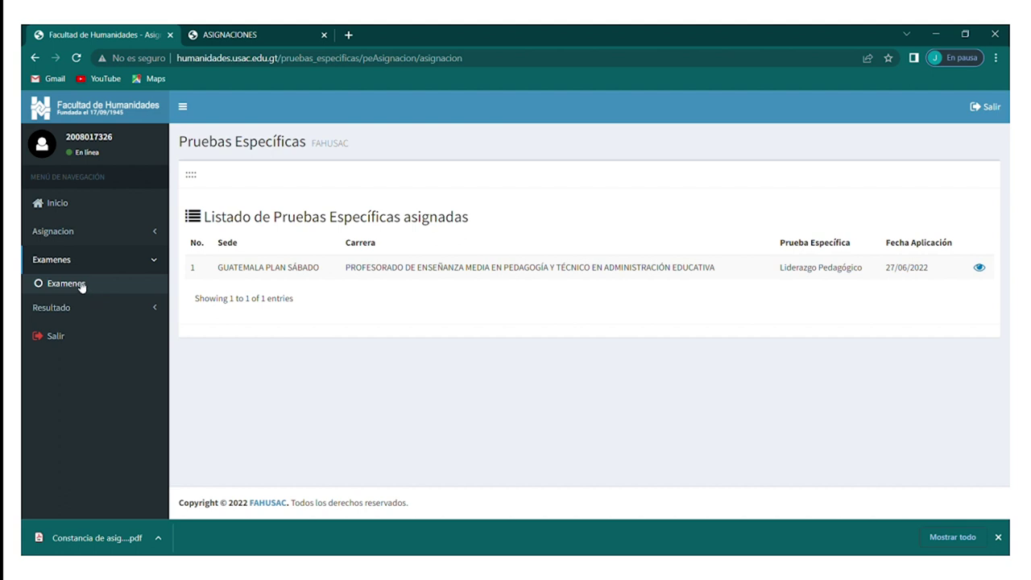
# Check the Examenes list, then open the Resultado > Prueba Específica results page
pyautogui.click(81, 286)
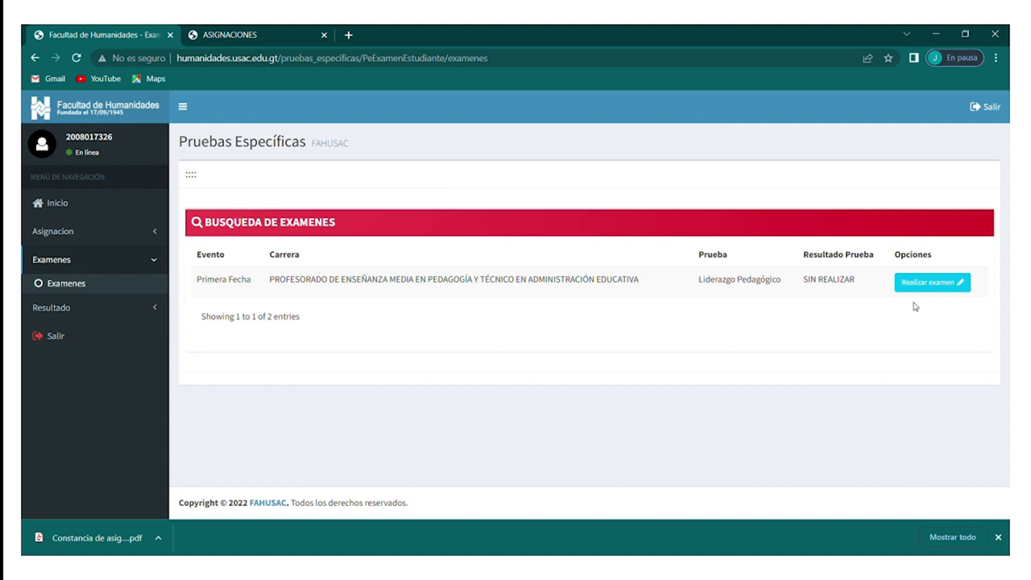
pyautogui.click(70, 314)
pyautogui.click(65, 319)
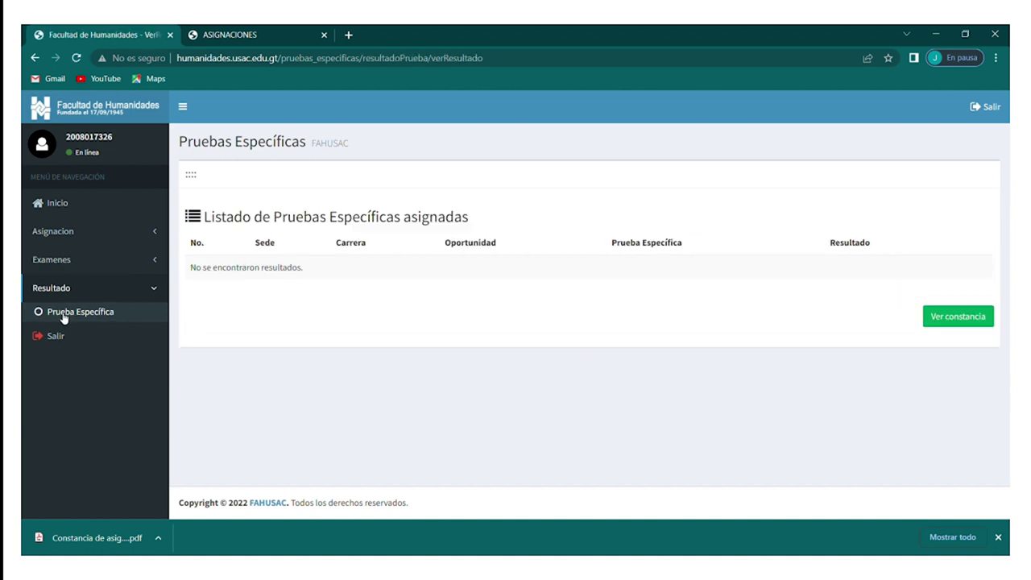